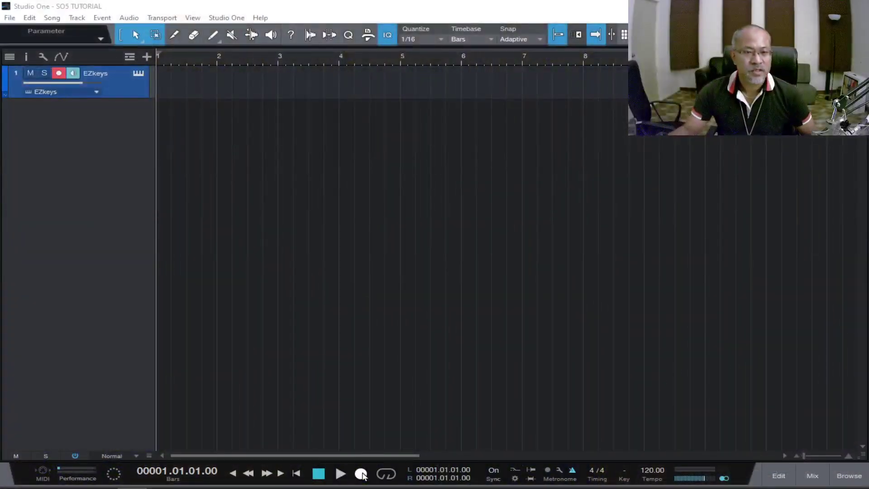
# Look up the keyboard shortcut assigned to the Transport Record command by searching for "record", and leave the shortcuts unchanged
pyautogui.click(225, 19)
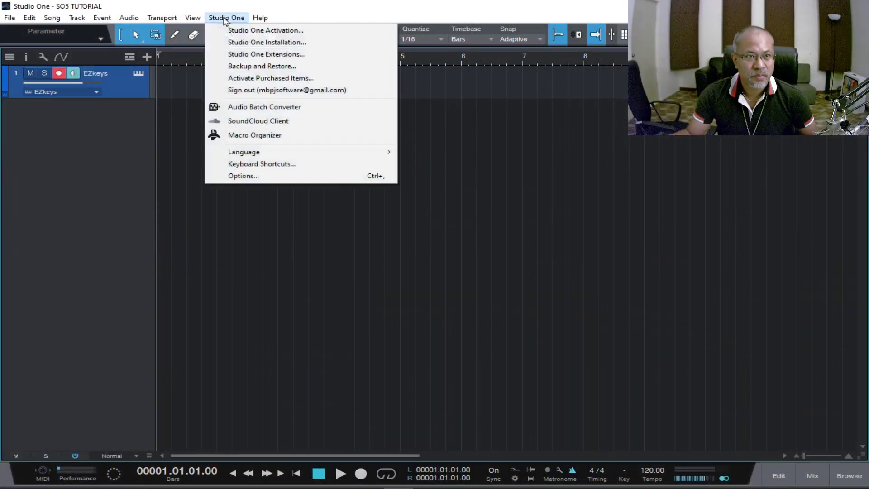
pyautogui.click(247, 165)
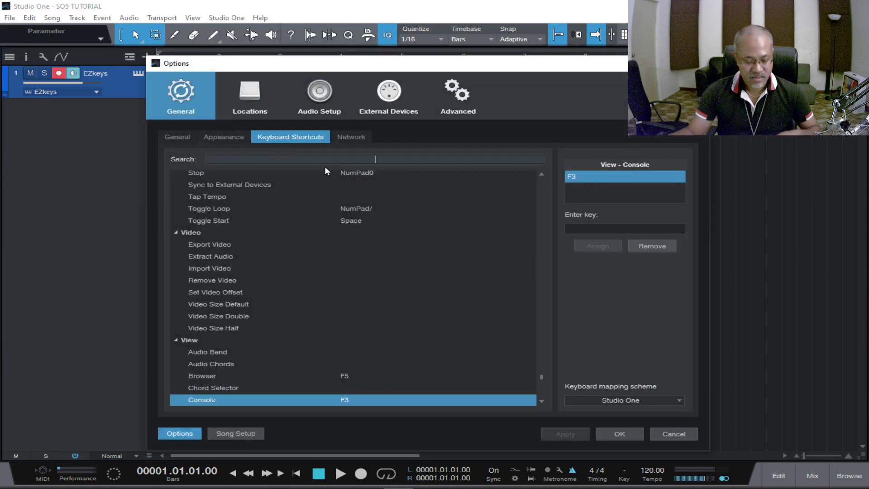
pyautogui.write('re')
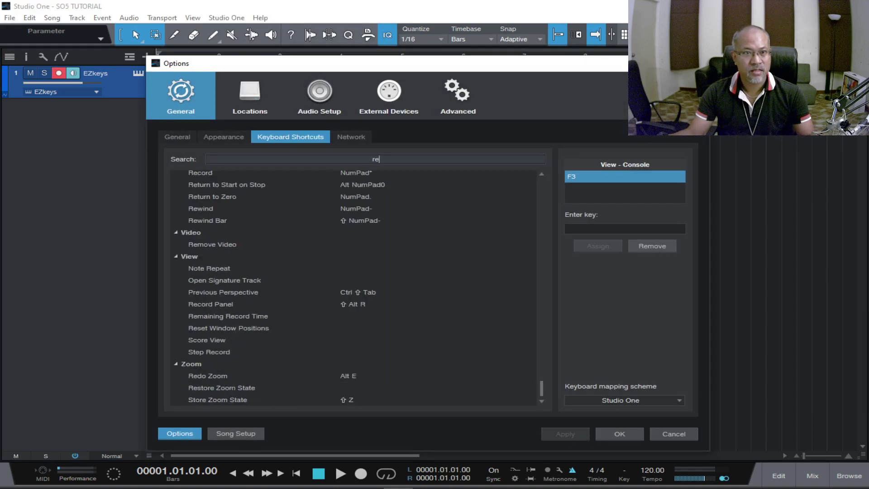
pyautogui.write('cord')
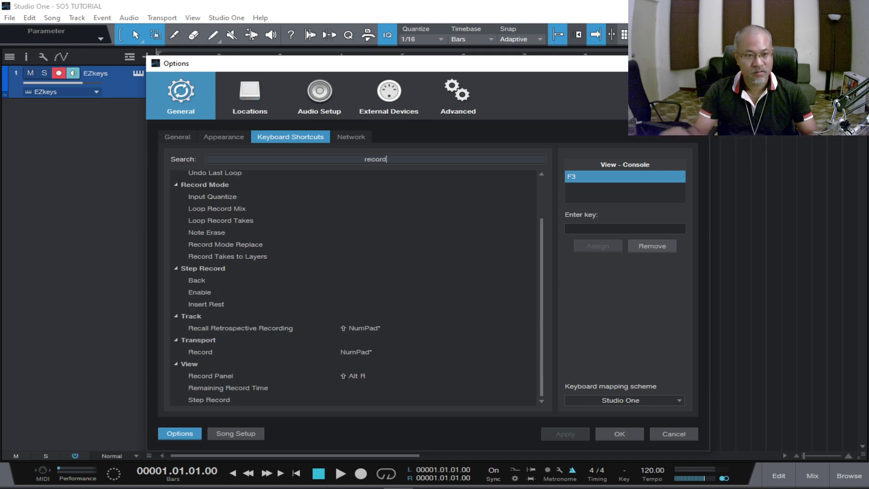
pyautogui.click(196, 356)
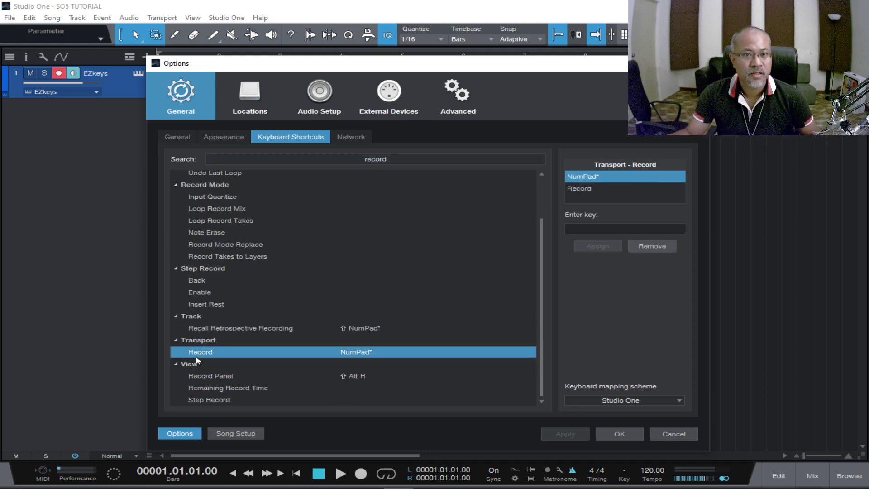
pyautogui.click(605, 230)
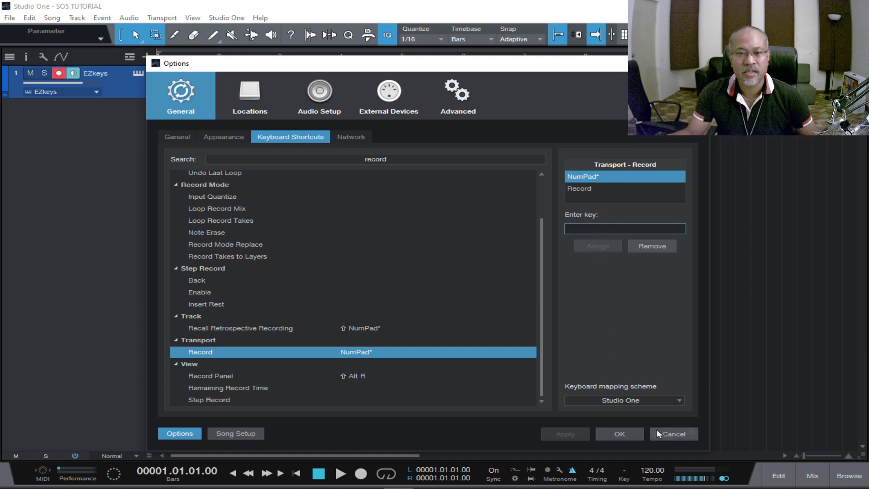
pyautogui.click(670, 433)
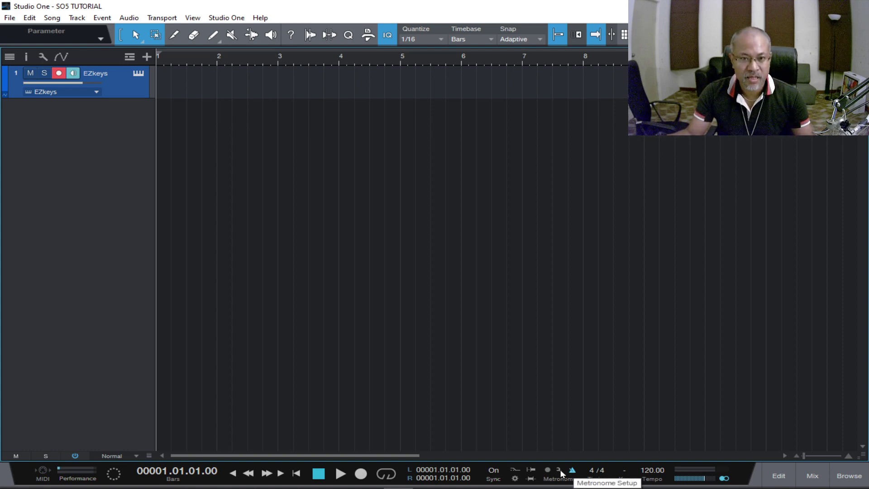
# Review the click sounds available for the metronome's accent in the metronome setup
pyautogui.click(559, 470)
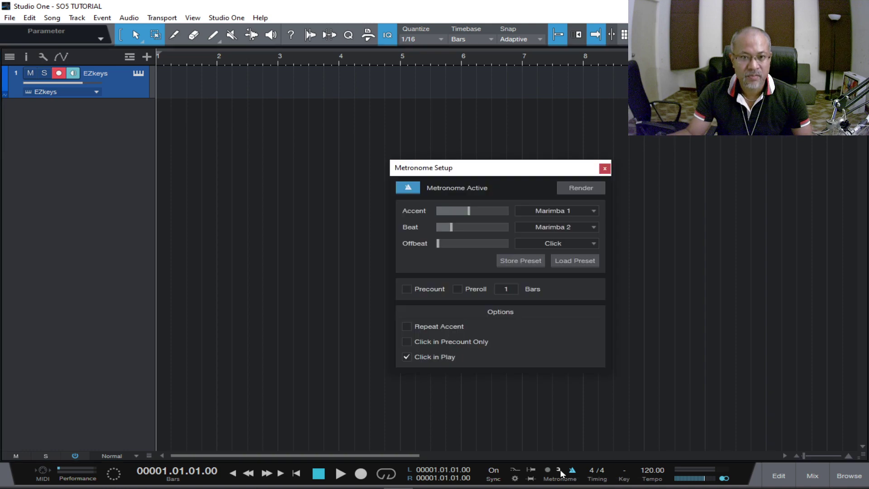
pyautogui.click(585, 211)
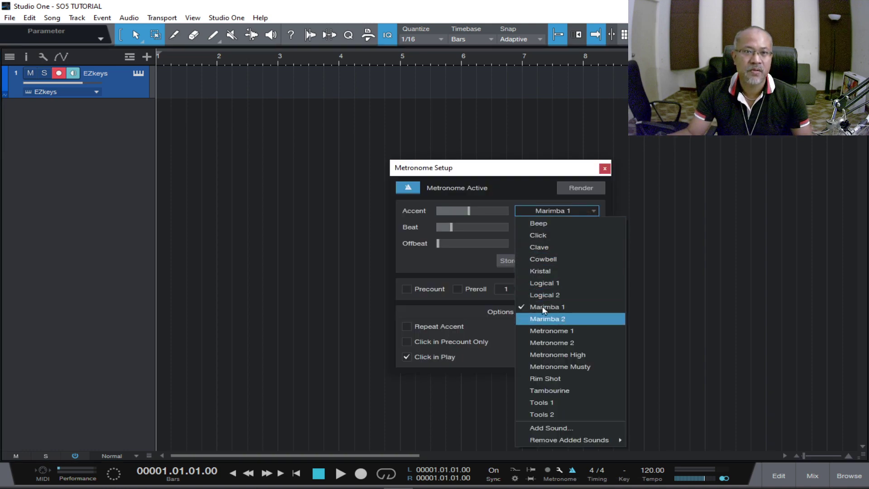
pyautogui.click(526, 188)
pyautogui.click(586, 212)
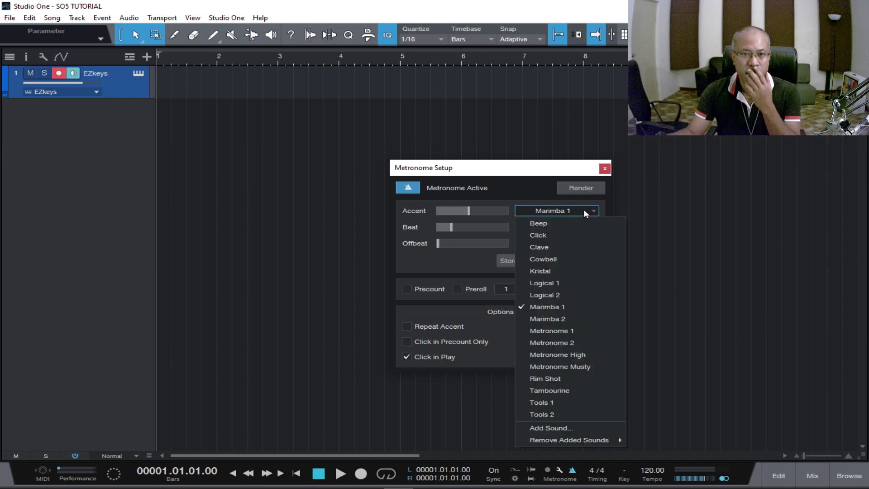
pyautogui.click(540, 193)
pyautogui.click(605, 169)
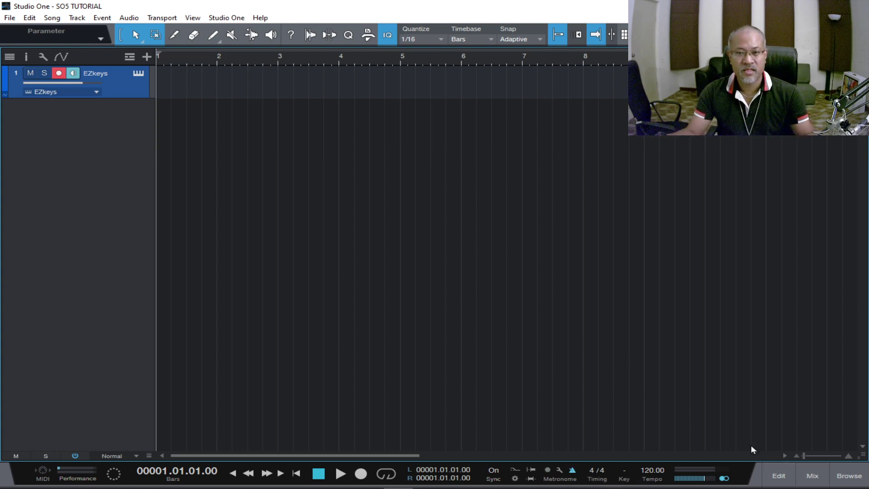
# Show the mixing console with the Main channel and play the song briefly to hear the metronome click
pyautogui.press('F3')
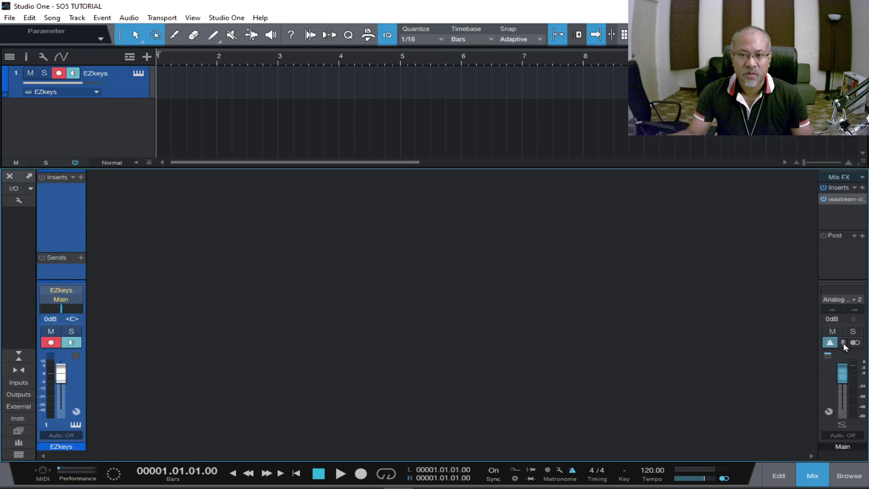
pyautogui.moveTo(843, 370)
pyautogui.mouseDown()
pyautogui.moveTo(848, 391)
pyautogui.moveTo(850, 352)
pyautogui.moveTo(848, 383)
pyautogui.moveTo(843, 371)
pyautogui.mouseUp()
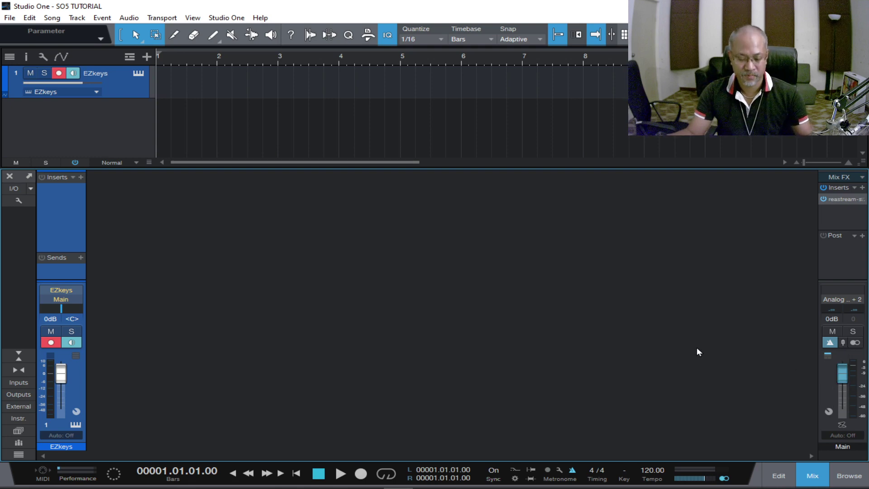
pyautogui.press('space')
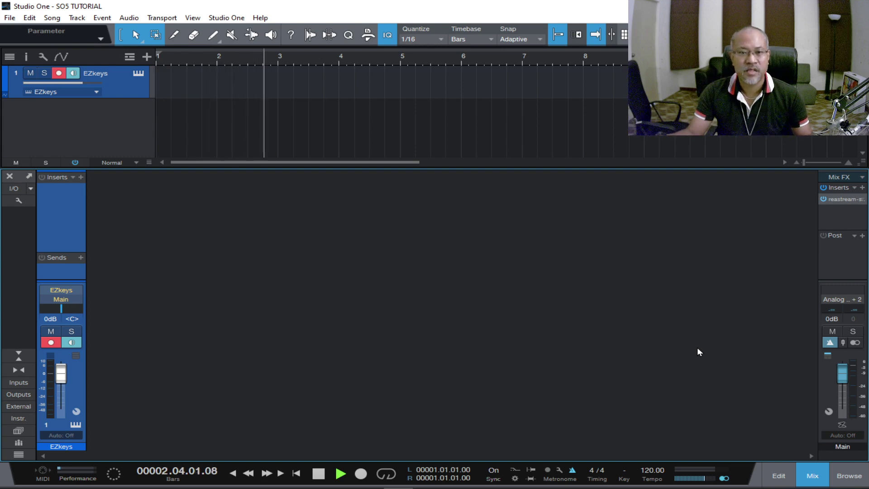
pyautogui.press('space')
# Try Click as the metronome's accent sound and Clave as its beat sound, and audition them in playback
pyautogui.click(559, 470)
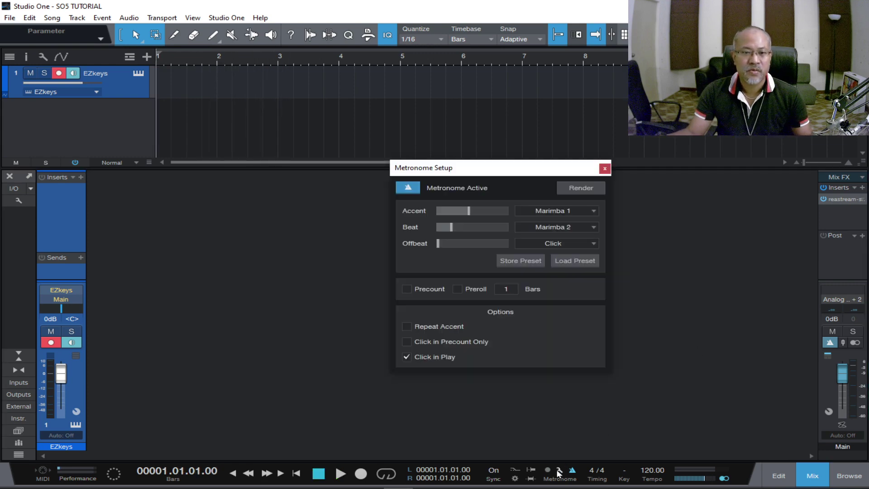
pyautogui.click(579, 211)
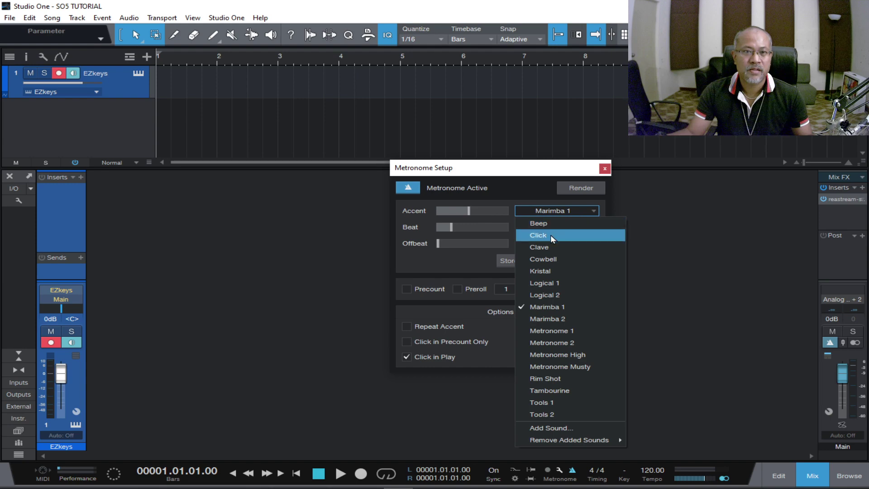
pyautogui.click(550, 234)
pyautogui.click(582, 228)
pyautogui.click(548, 264)
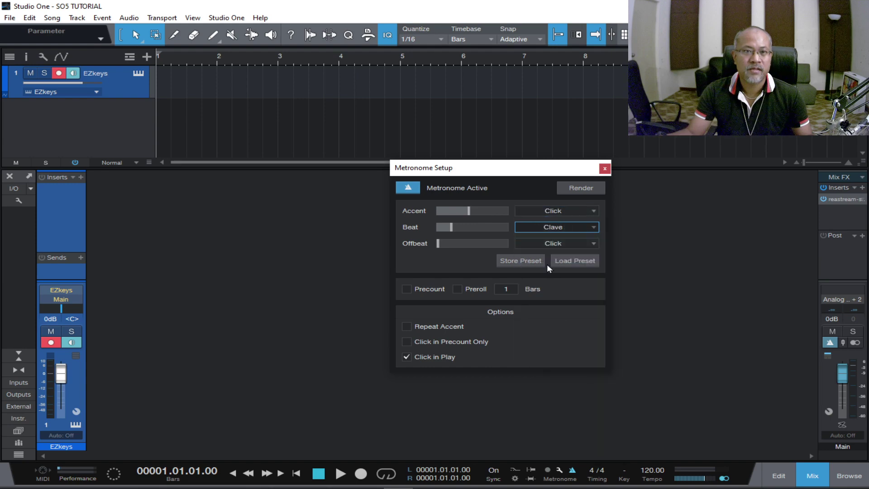
pyautogui.click(605, 169)
pyautogui.press('space')
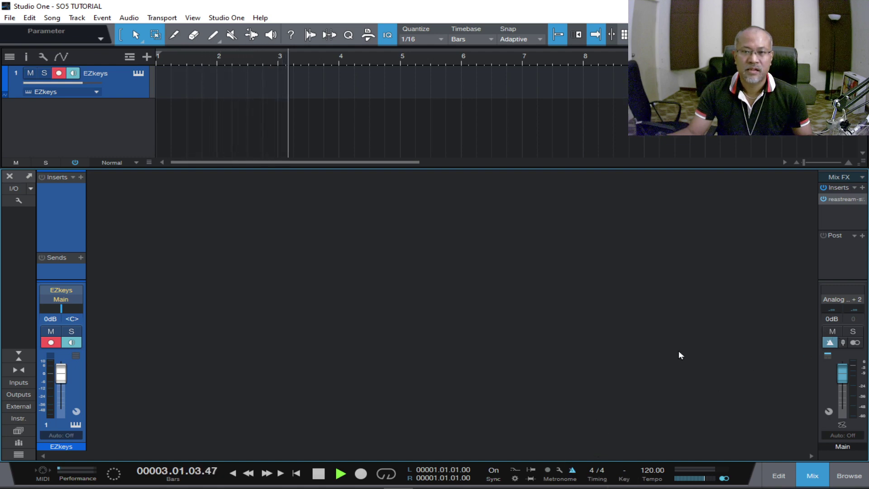
pyautogui.press('space')
# Set the metronome's accent sound to Marimba 1 and its beat sound to Marimba 2, and hide the mixing console
pyautogui.click(560, 471)
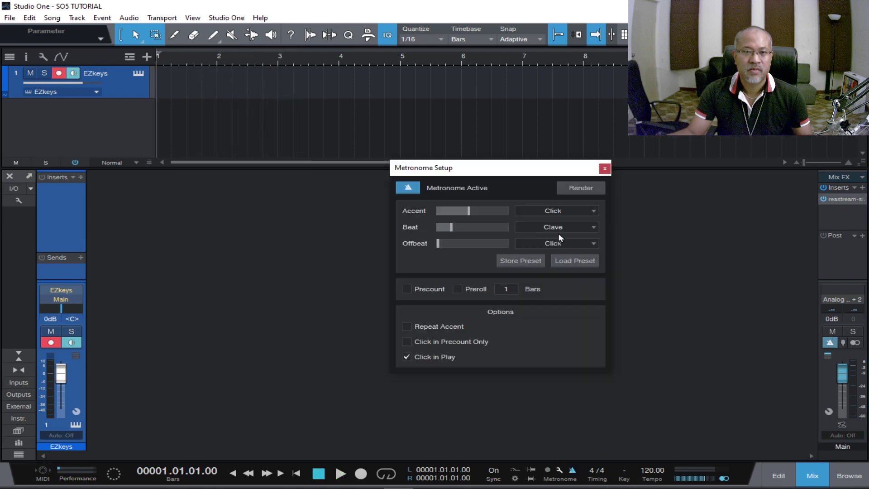
pyautogui.click(563, 210)
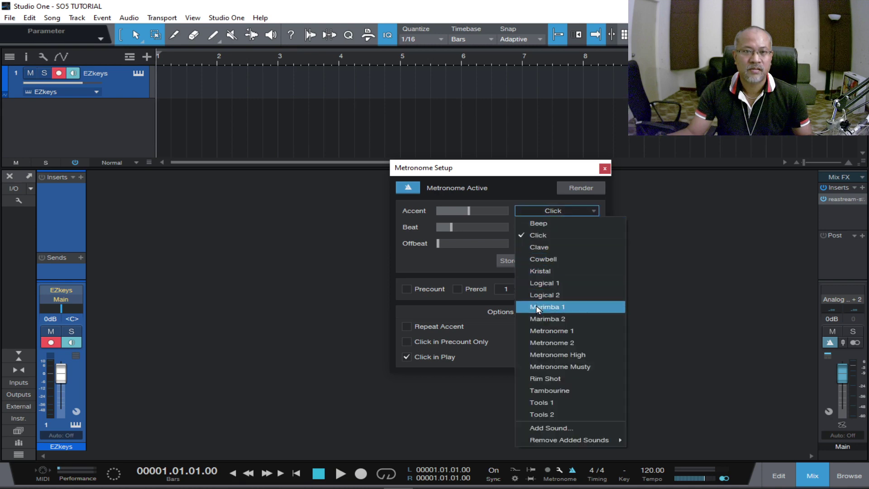
pyautogui.click(545, 304)
pyautogui.click(558, 222)
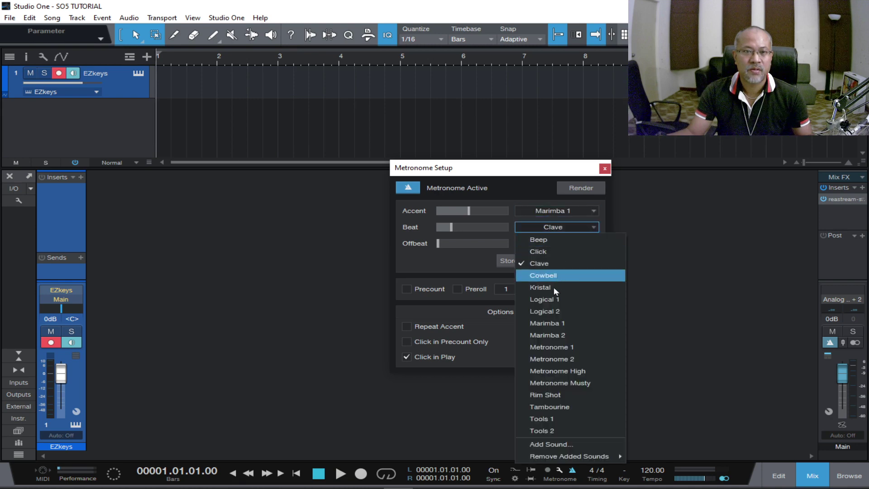
pyautogui.click(546, 331)
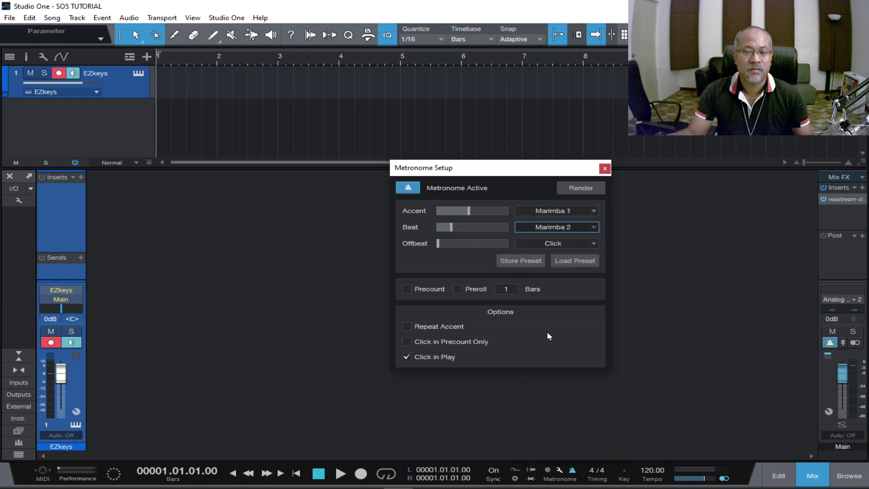
pyautogui.click(604, 169)
pyautogui.press('5')
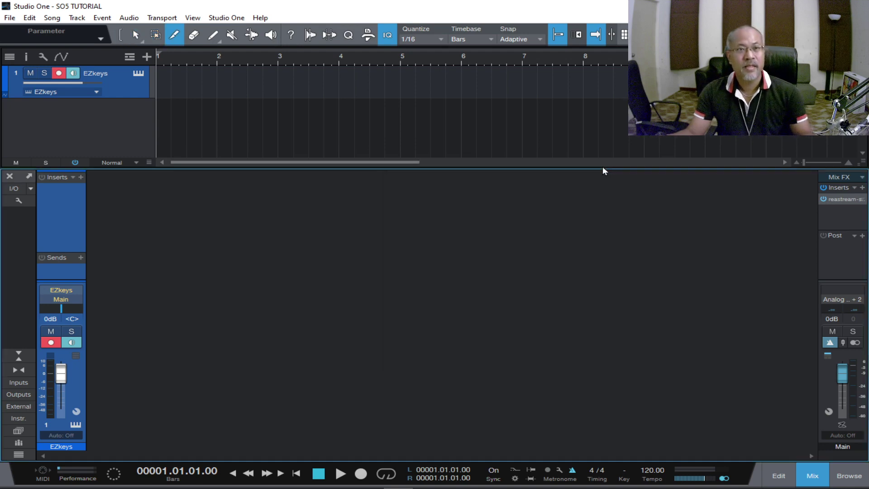
pyautogui.press('F3')
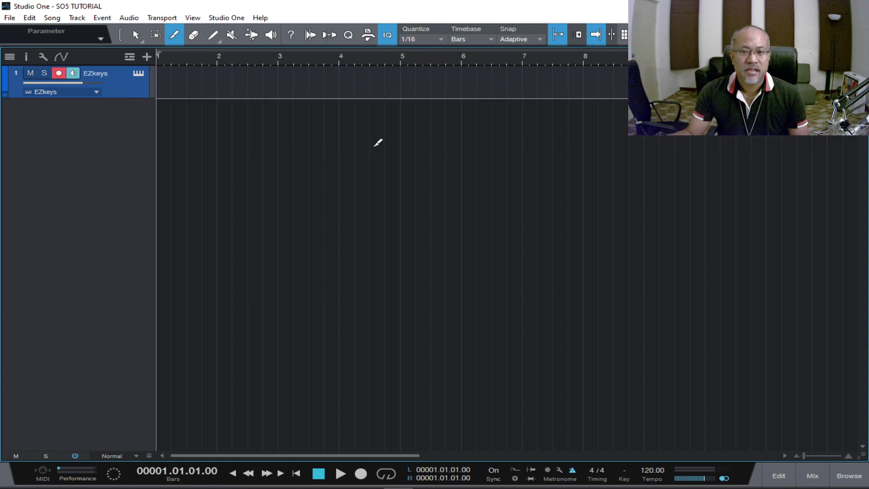
# View the list of instruments by vendor in the browser, and hide the browser again
pyautogui.click(833, 477)
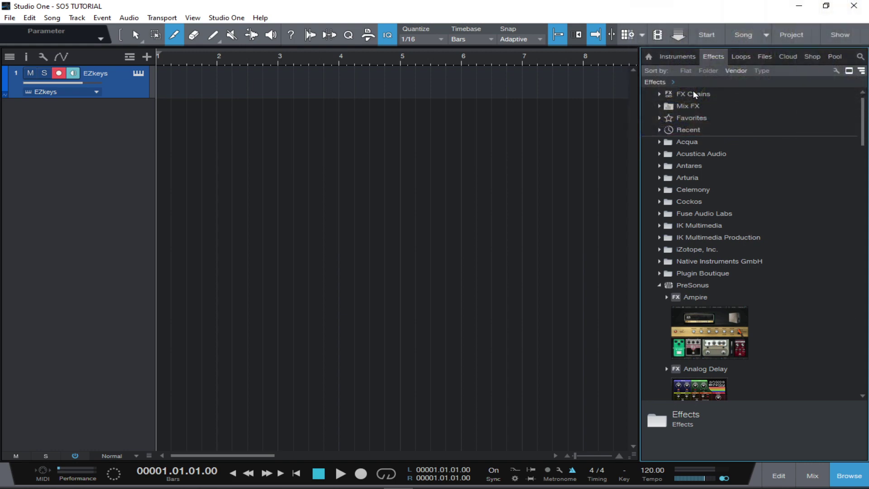
pyautogui.click(677, 57)
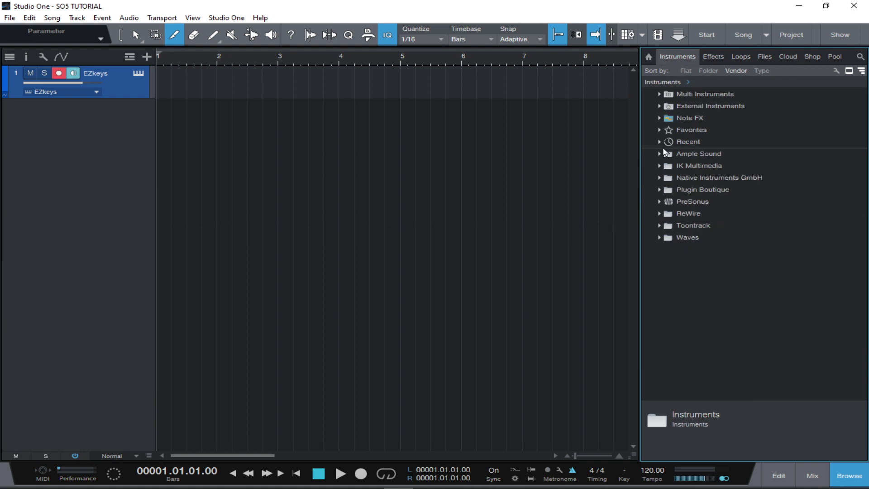
pyautogui.press('F3')
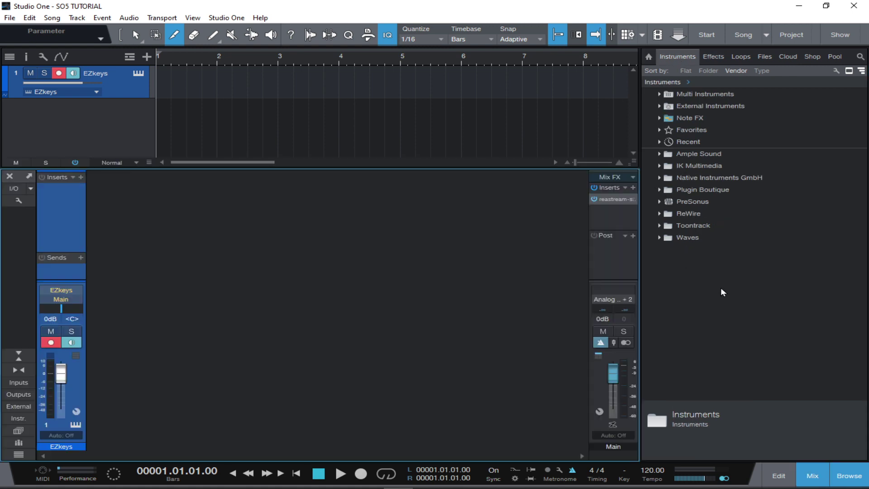
pyautogui.press('F3')
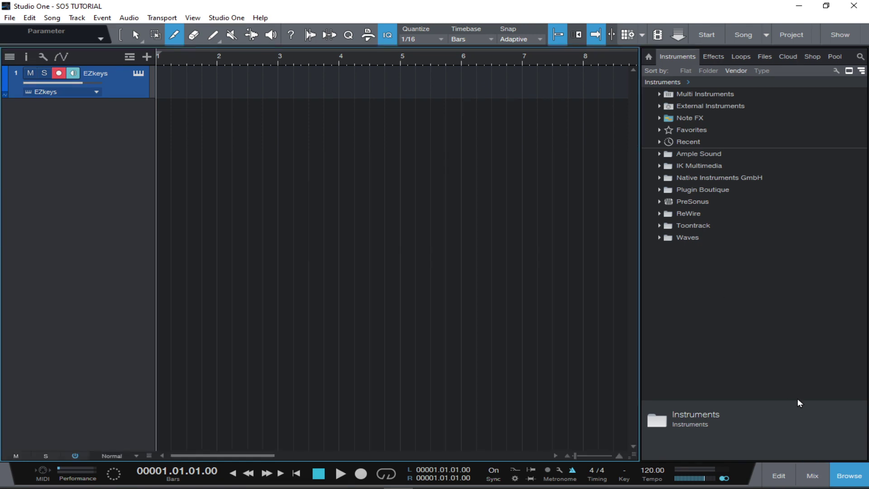
pyautogui.click(847, 475)
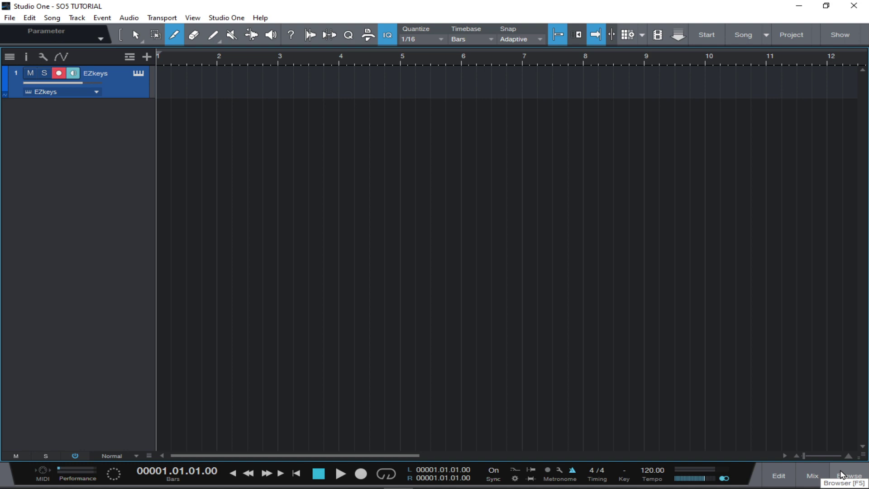
pyautogui.click(844, 474)
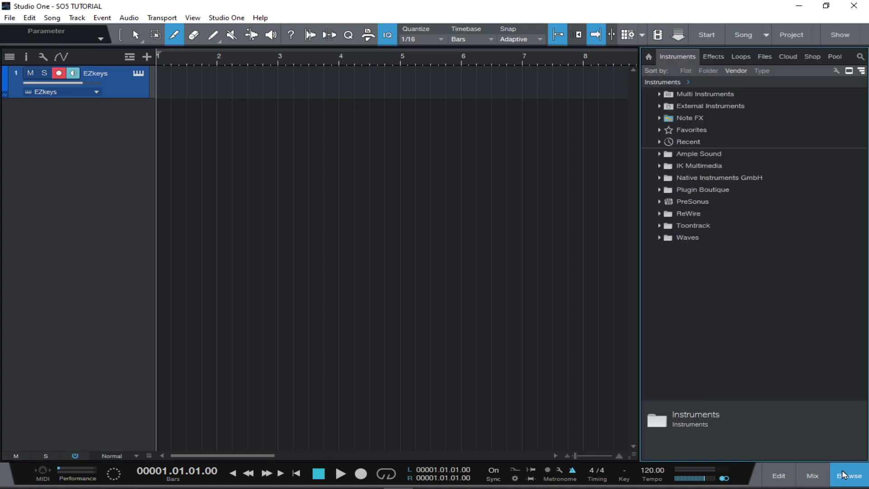
pyautogui.click(842, 473)
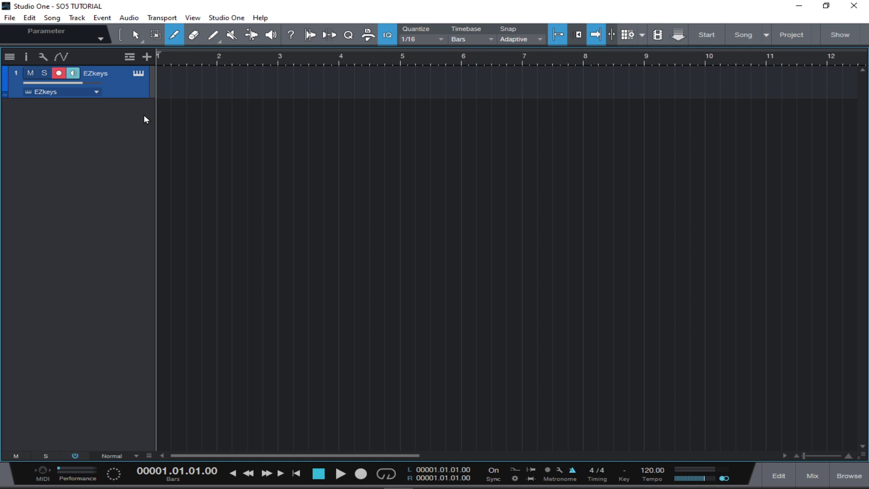
# Record a MIDI keyboard performance of about eight bars on the EZkeys track and stop the transport
pyautogui.press('KP_Multiply')
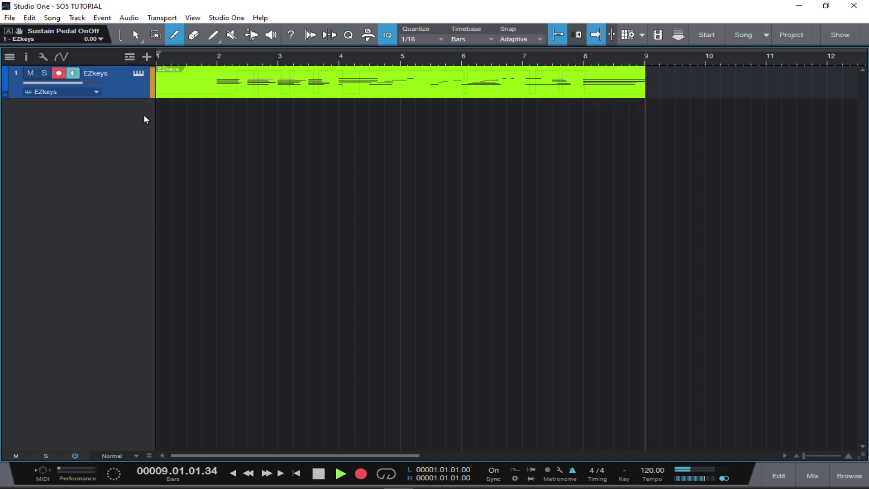
pyautogui.press('space')
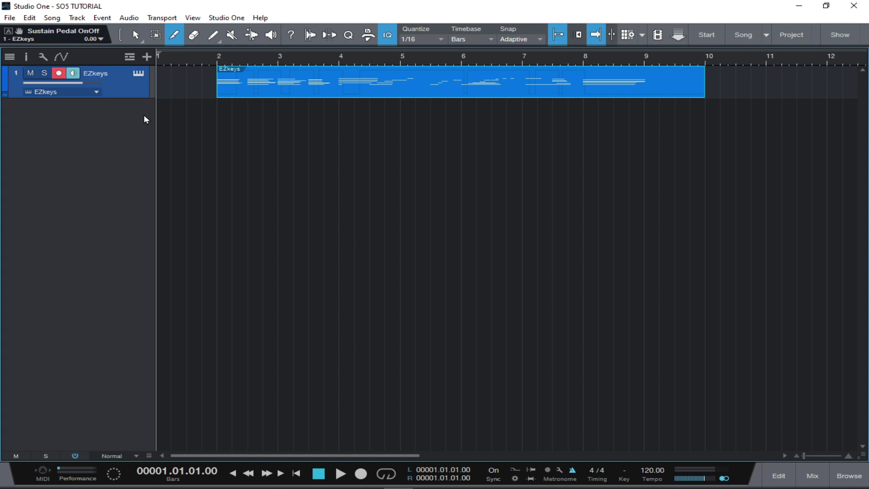
# Add one stereo audio track named ezkeys with the EZkeys instrument as its input and Main as its output
pyautogui.click(145, 57)
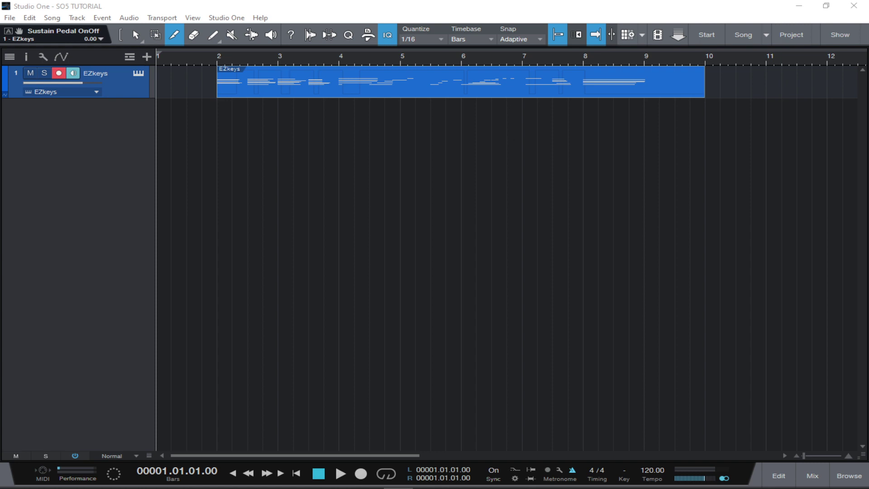
pyautogui.moveTo(484, 223); pyautogui.dragTo(438, 151)
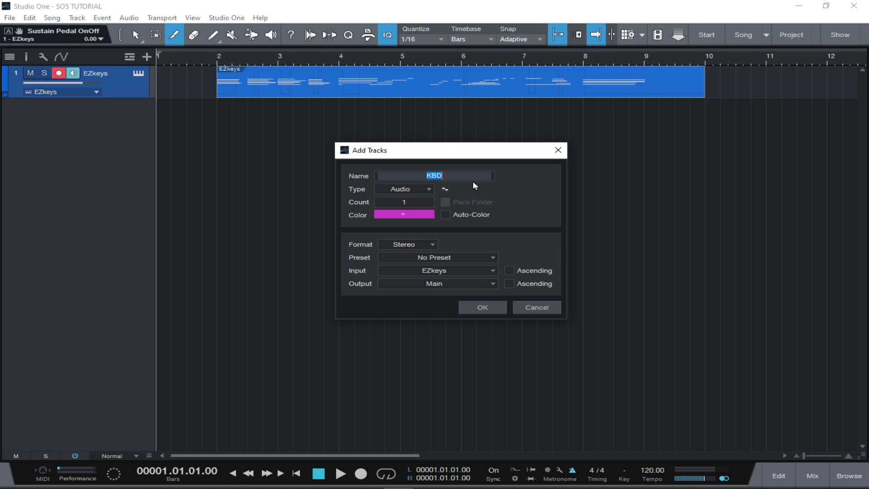
pyautogui.write('ezkeys')
pyautogui.click(420, 190)
pyautogui.click(421, 188)
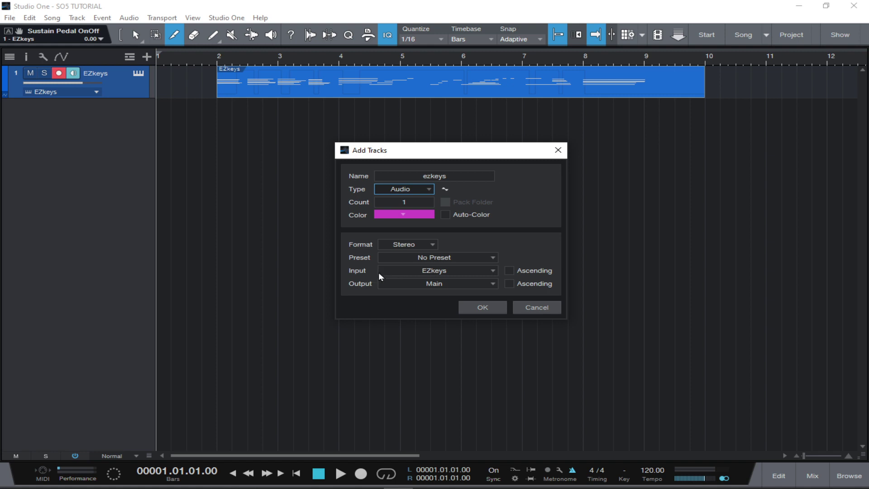
pyautogui.click(446, 271)
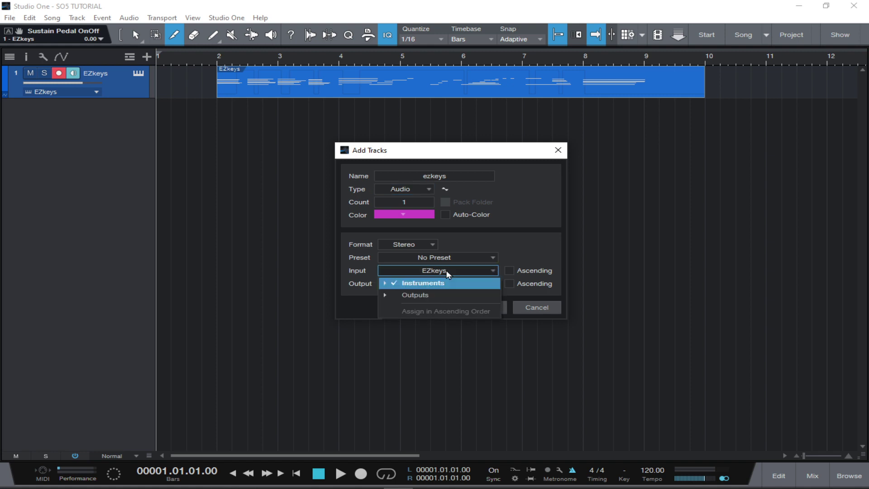
pyautogui.click(445, 272)
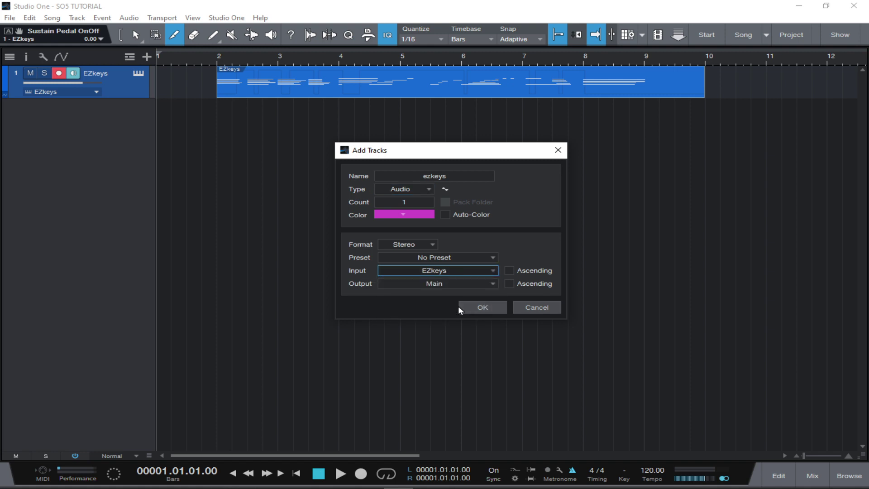
pyautogui.click(482, 307)
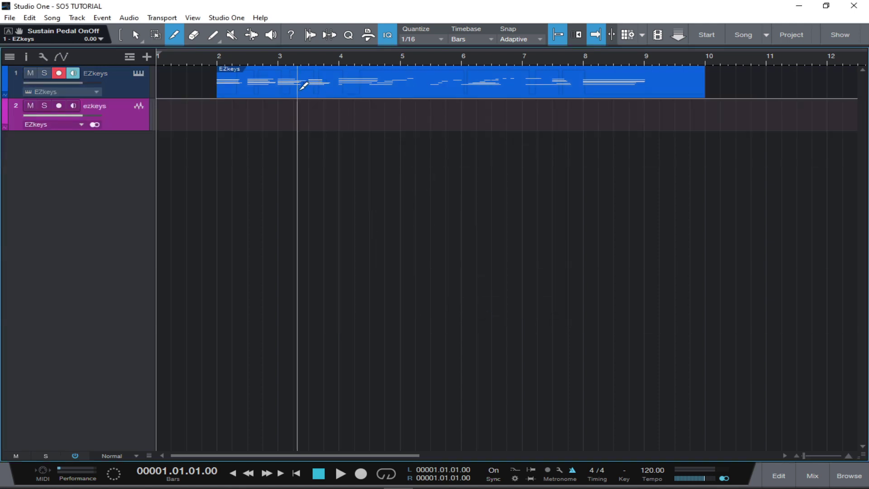
# Render the EZkeys instrument part as audio onto the ezkeys audio track, and mute the EZkeys instrument track
pyautogui.press('1')
pyautogui.moveTo(304, 91); pyautogui.dragTo(297, 118)
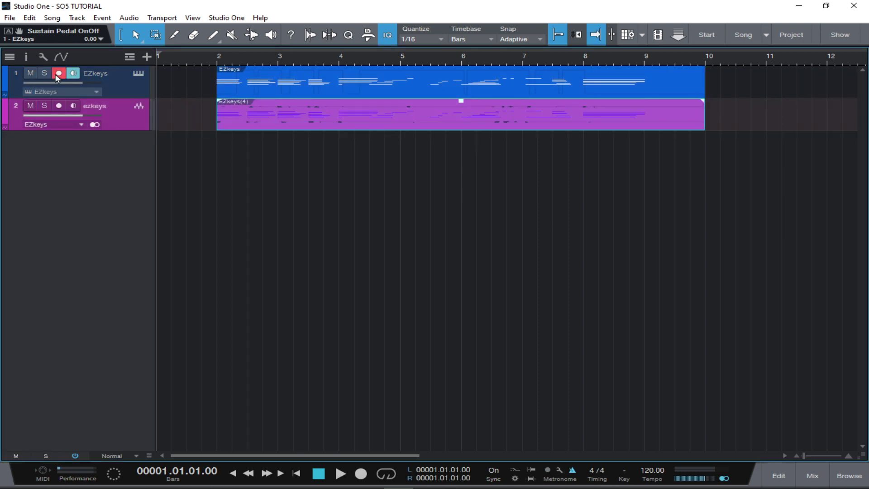
pyautogui.click(30, 73)
# Enlarge the track heights and audition the rendered audio on the ezkeys track from the song start
pyautogui.scroll(3, 261, 154)
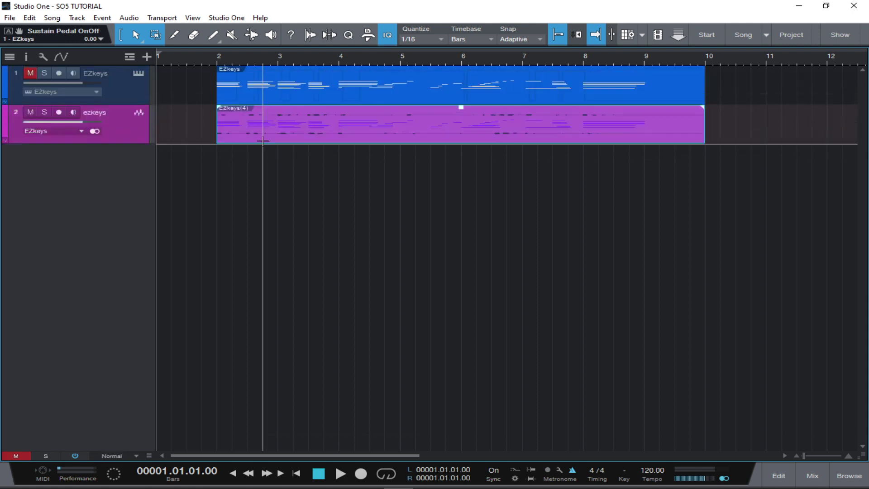
pyautogui.scroll(1, 262, 141)
pyautogui.press('space')
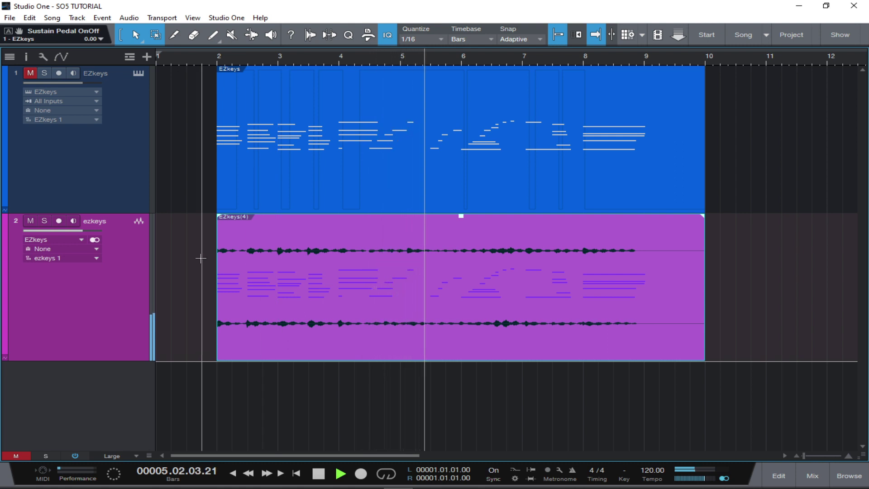
pyautogui.press('space')
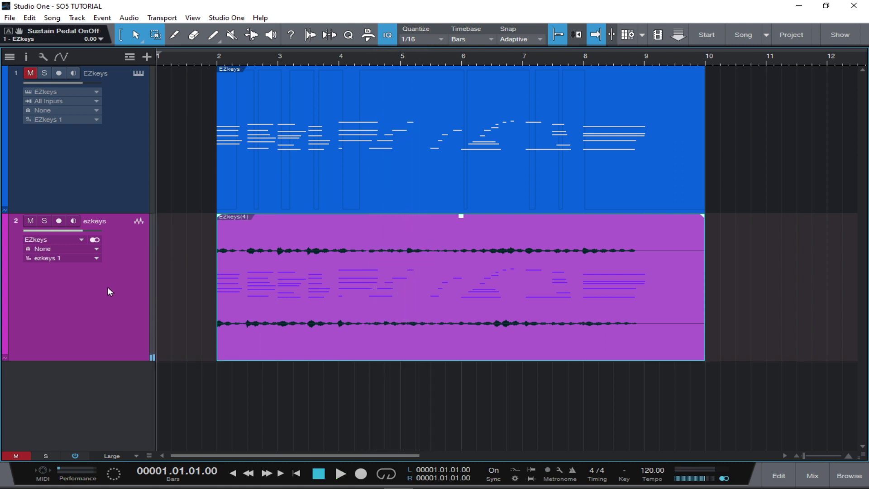
# Delete the ezkeys audio track with its rendered audio and unmute the EZkeys instrument track
pyautogui.press('Delete')
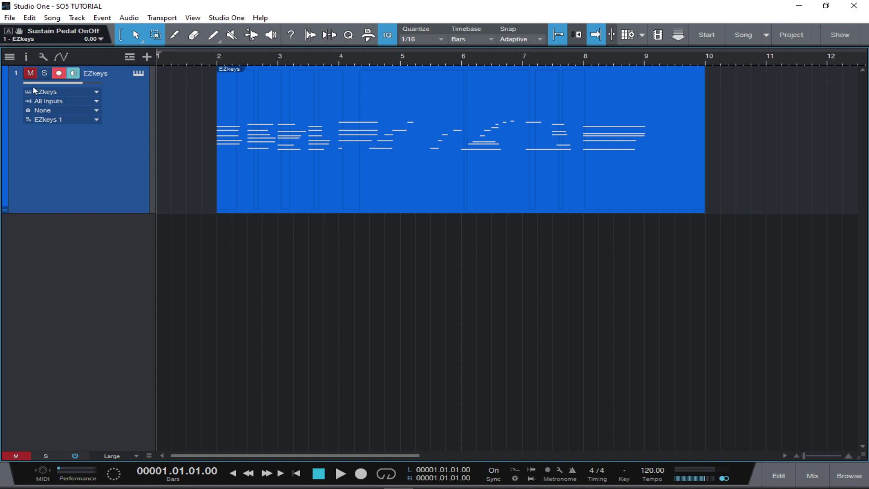
pyautogui.click(31, 73)
# Bounce the EZkeys instrument part to audio with the Bounce Selection event command
pyautogui.click(318, 188)
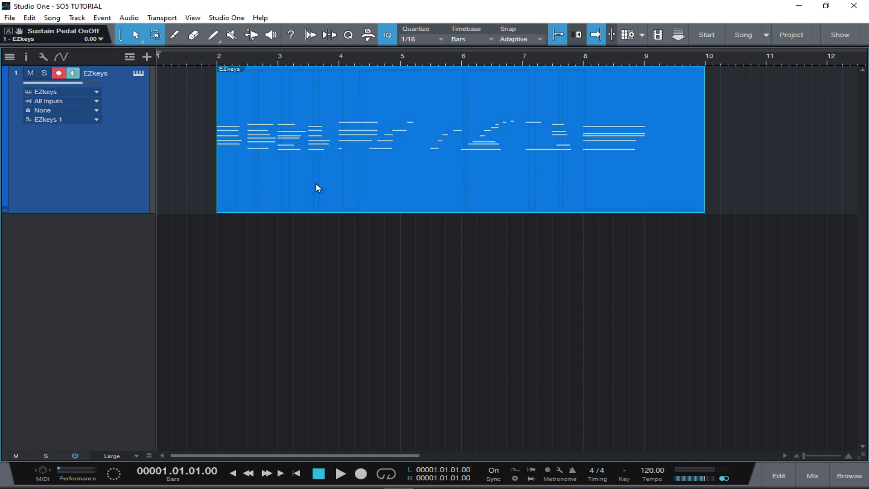
pyautogui.rightClick(318, 187)
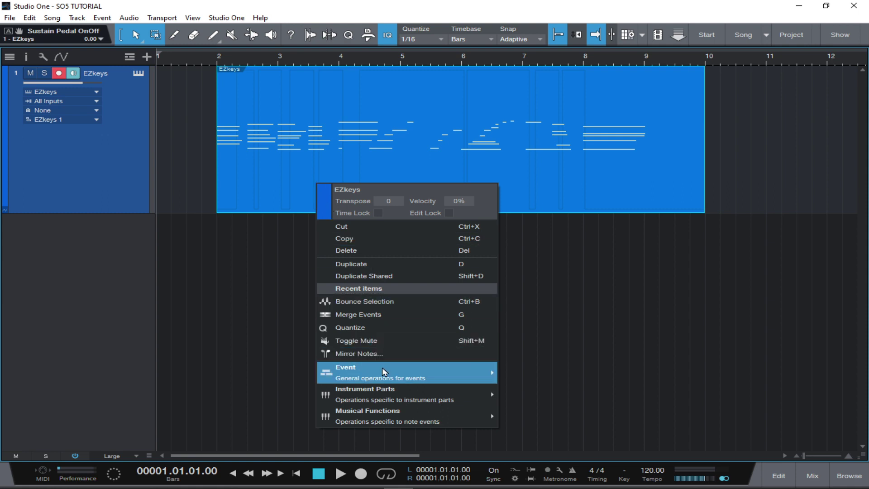
pyautogui.moveTo(383, 398)
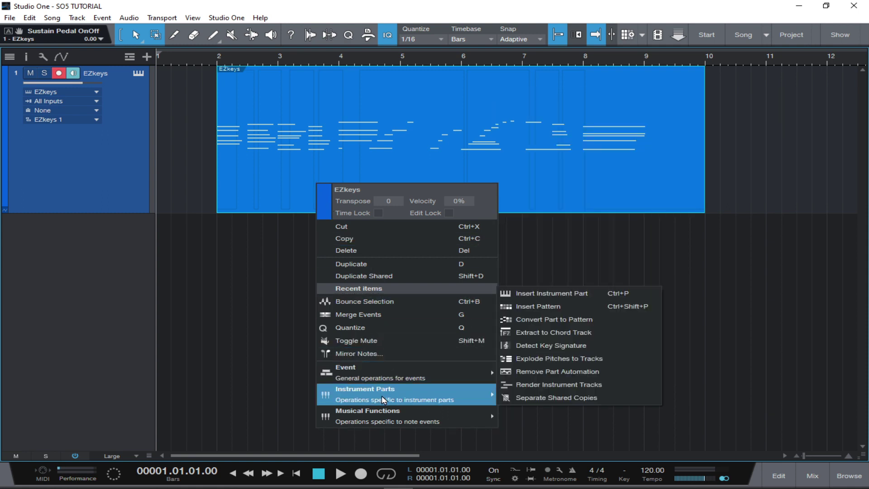
pyautogui.moveTo(409, 417)
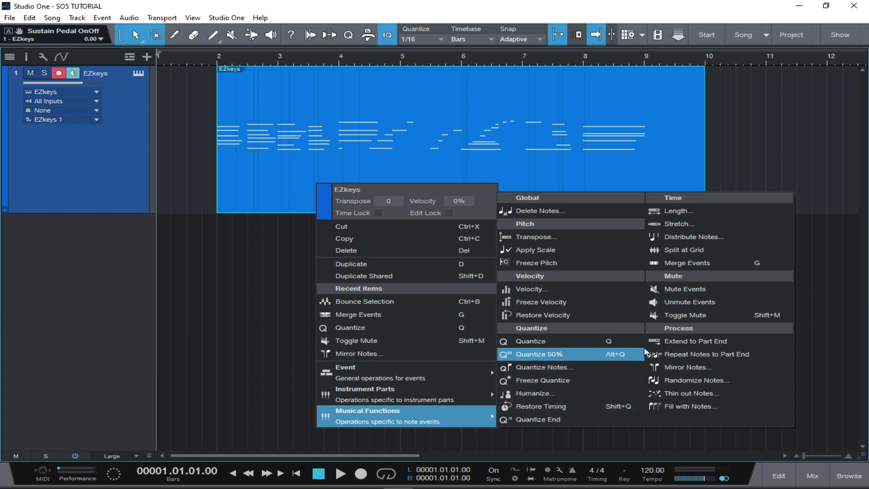
pyautogui.moveTo(424, 392)
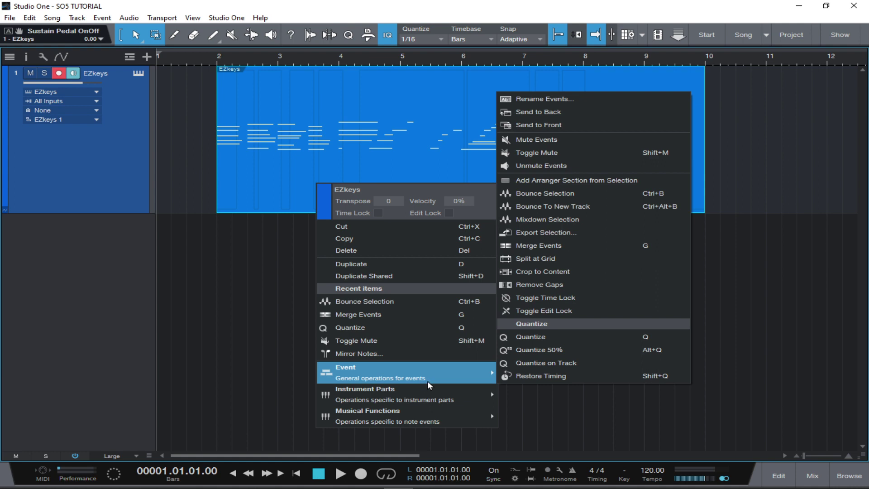
pyautogui.click(556, 194)
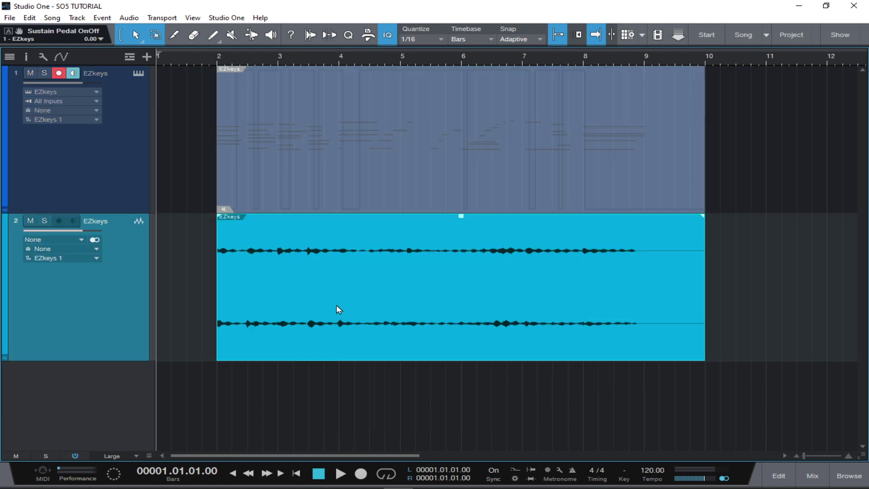
# Disarm and mute the EZkeys instrument track, and audition the bounced audio in playback
pyautogui.click(55, 76)
pyautogui.click(30, 75)
pyautogui.press('space')
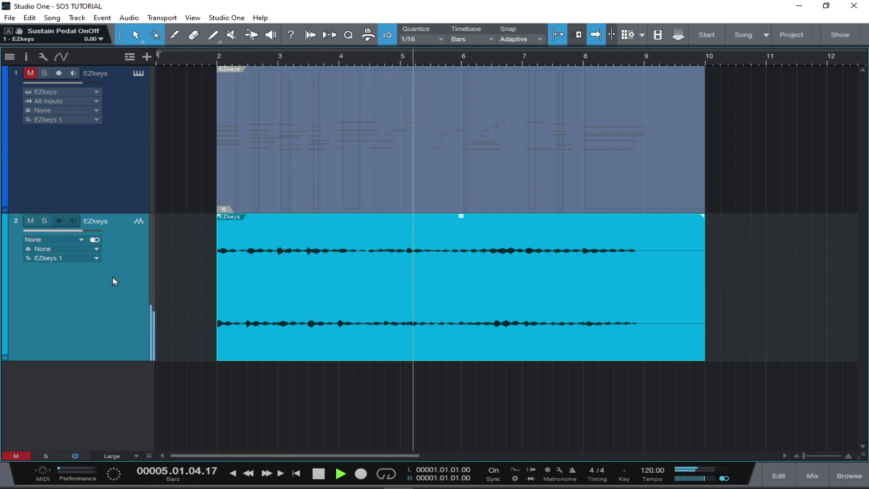
pyautogui.press('space')
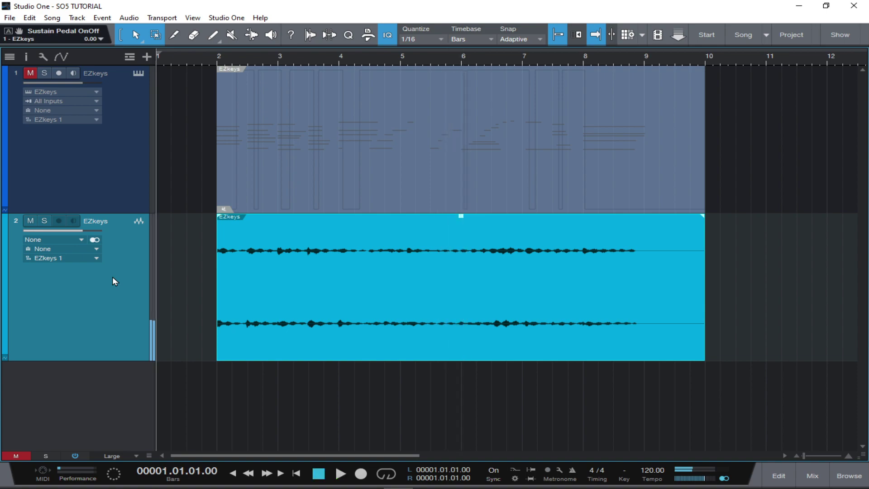